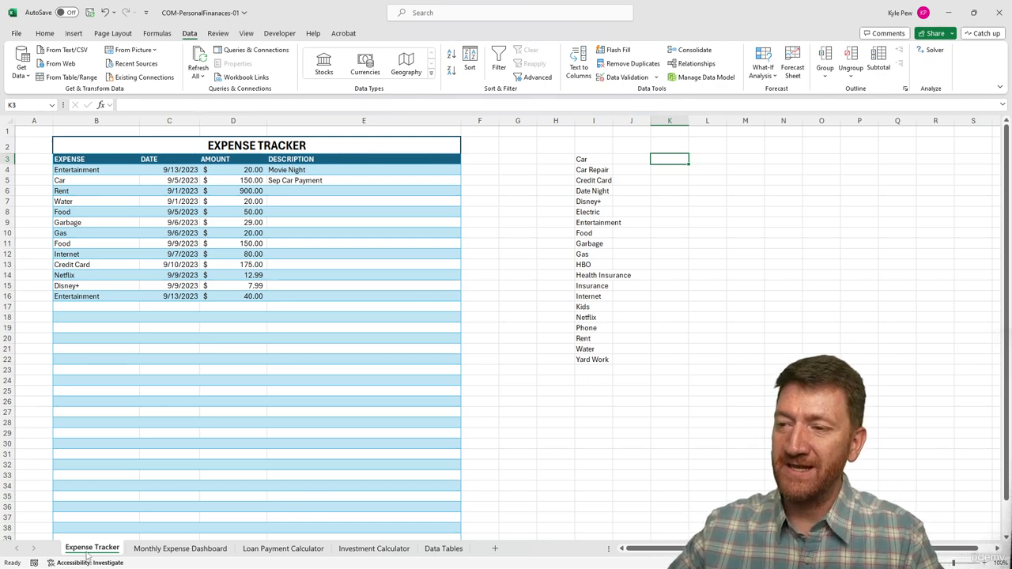
Select cell L3 and review the Bills, Expenses and Subscriptions tables on the Monthly Expense Dashboard sheet
left_click(710, 160)
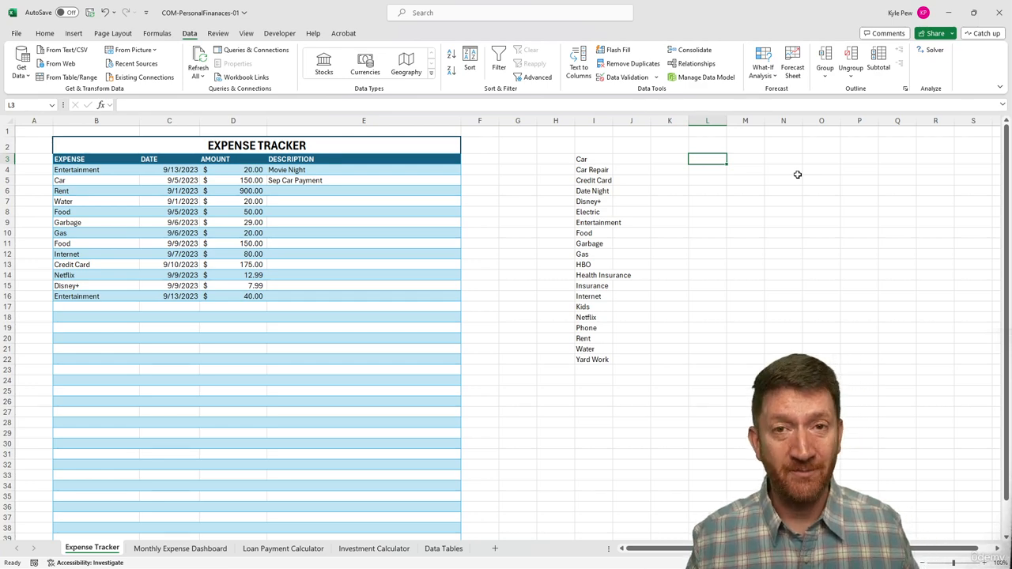
left_click(188, 548)
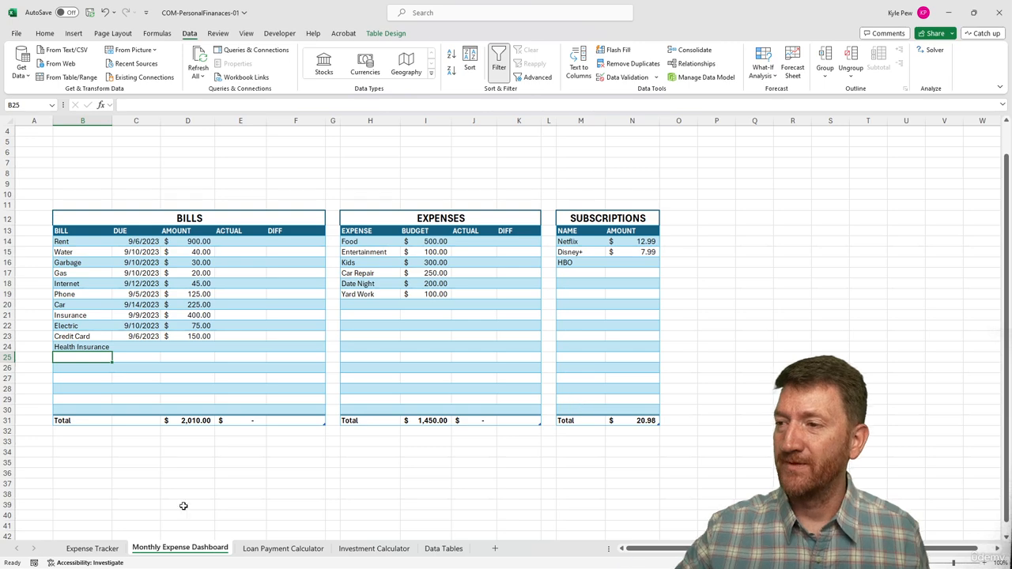
left_click(90, 549)
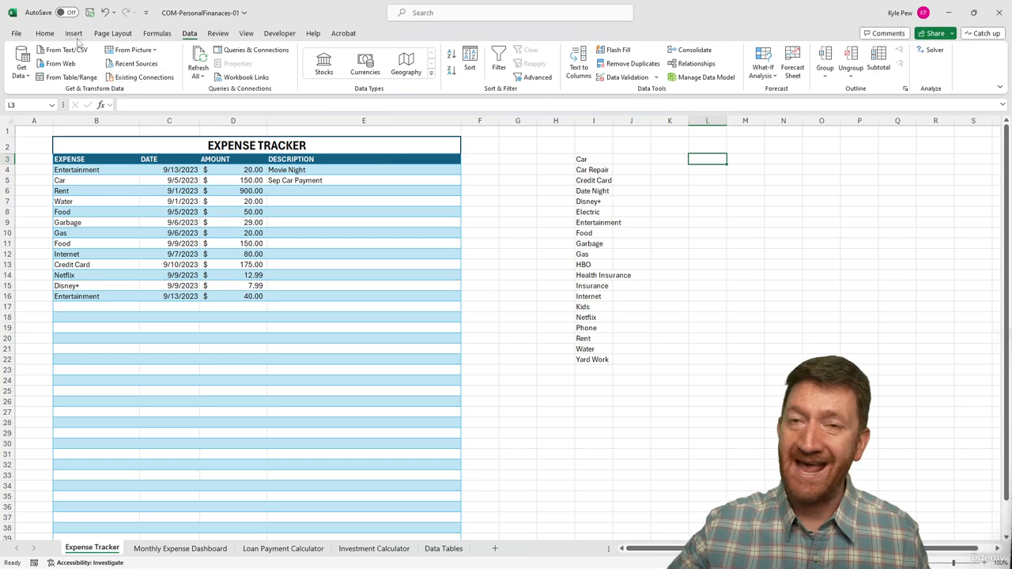
Open the PivotTable and PivotChart Wizard and choose Multiple consolidation ranges for a PivotTable report
left_click(75, 35)
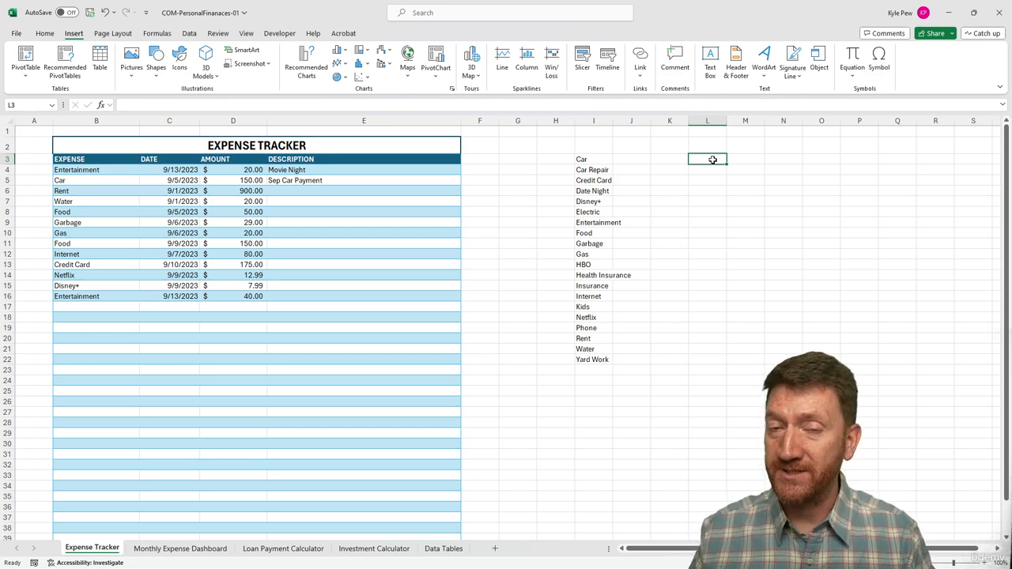
key("alt")
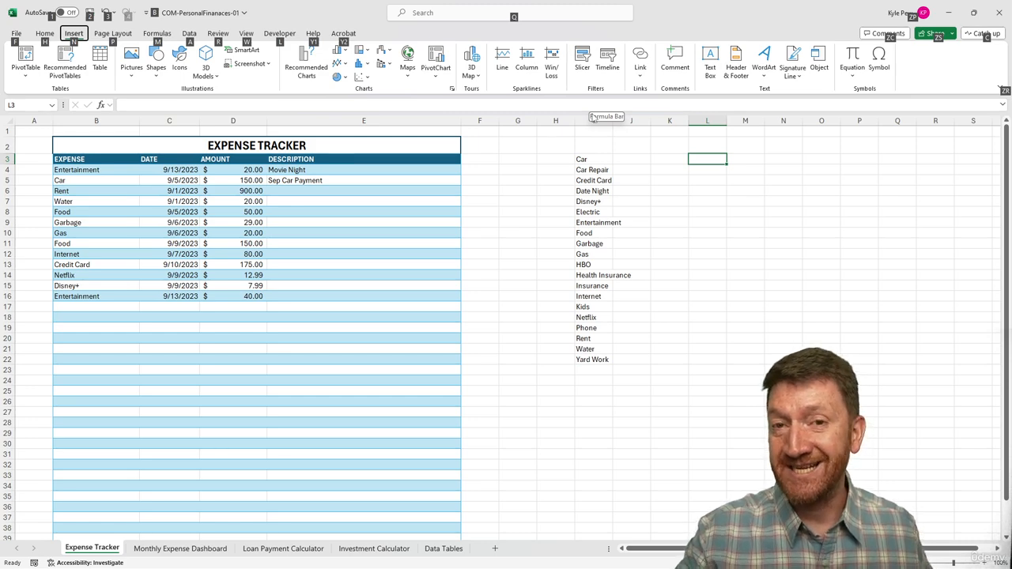
key("d")
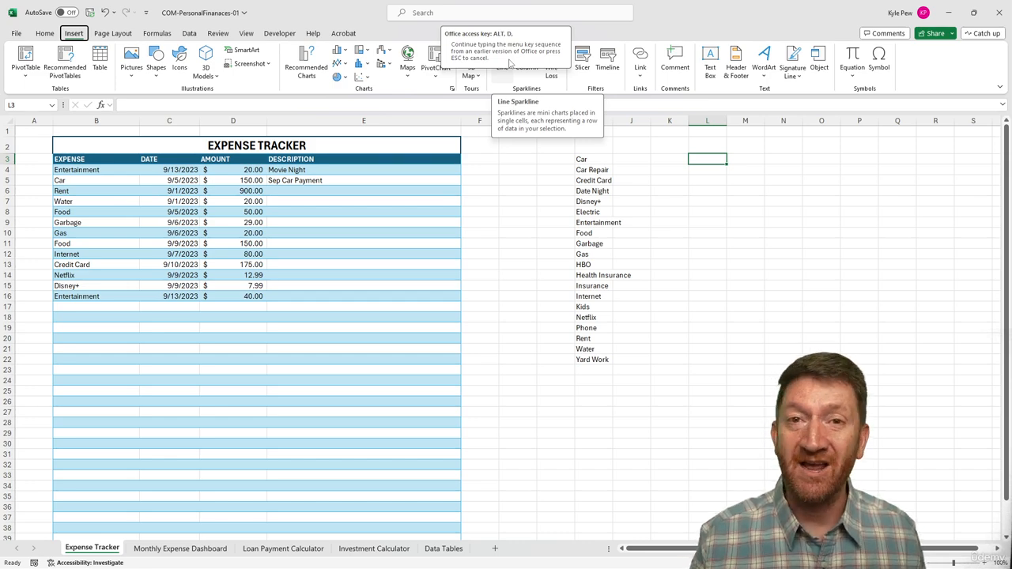
key("p")
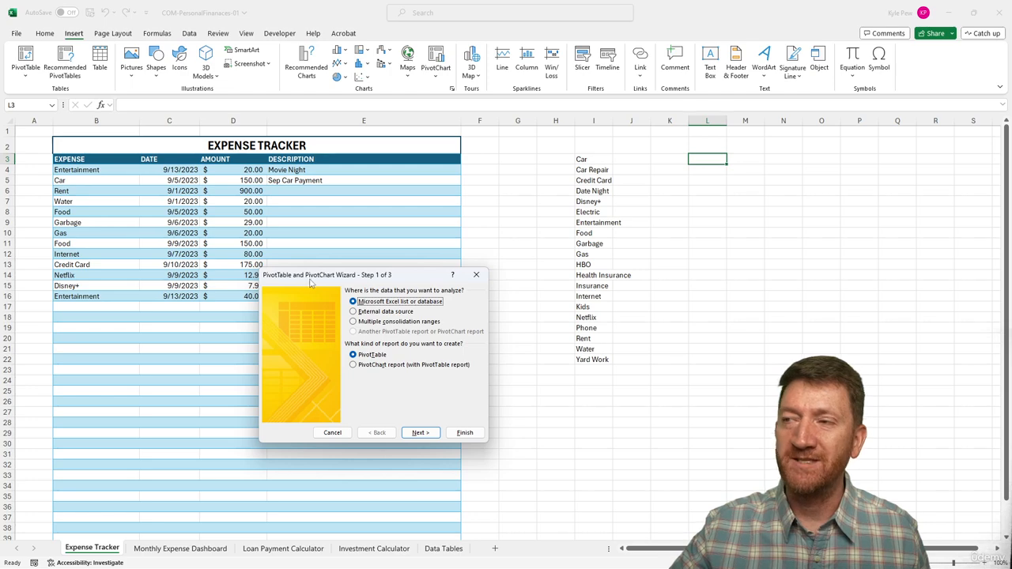
left_click_drag(409, 280, 290, 190)
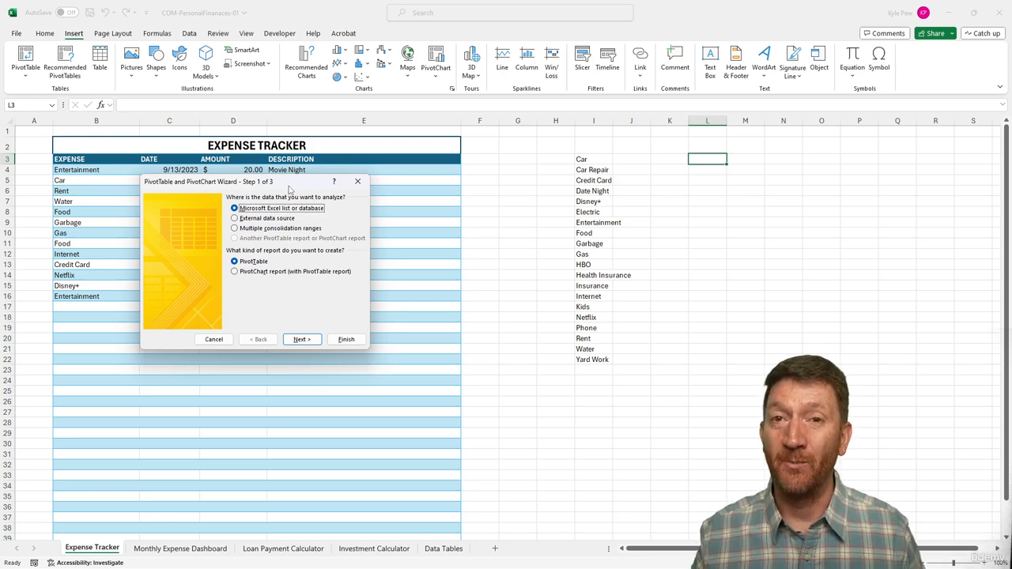
left_click(261, 229)
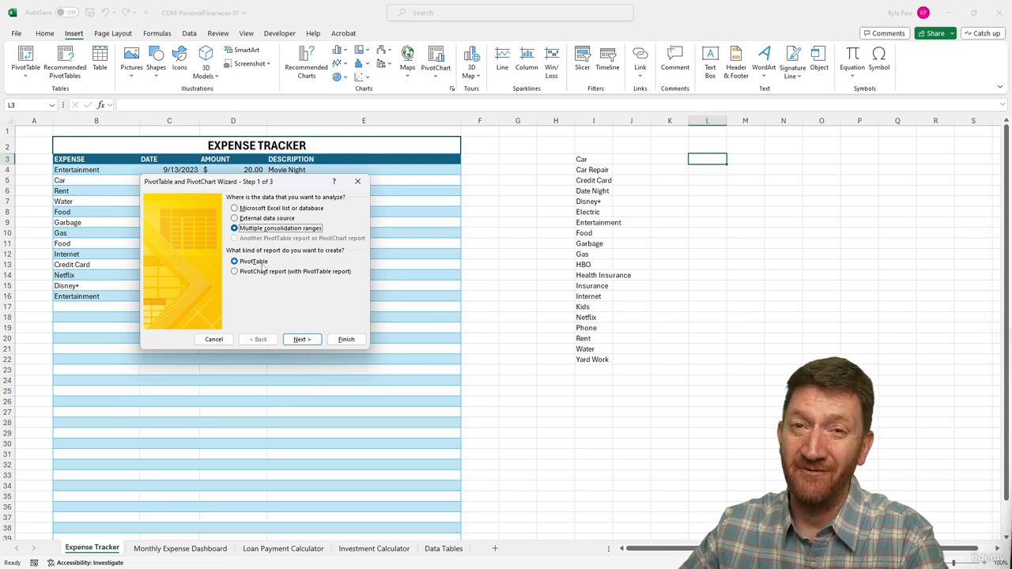
left_click(301, 339)
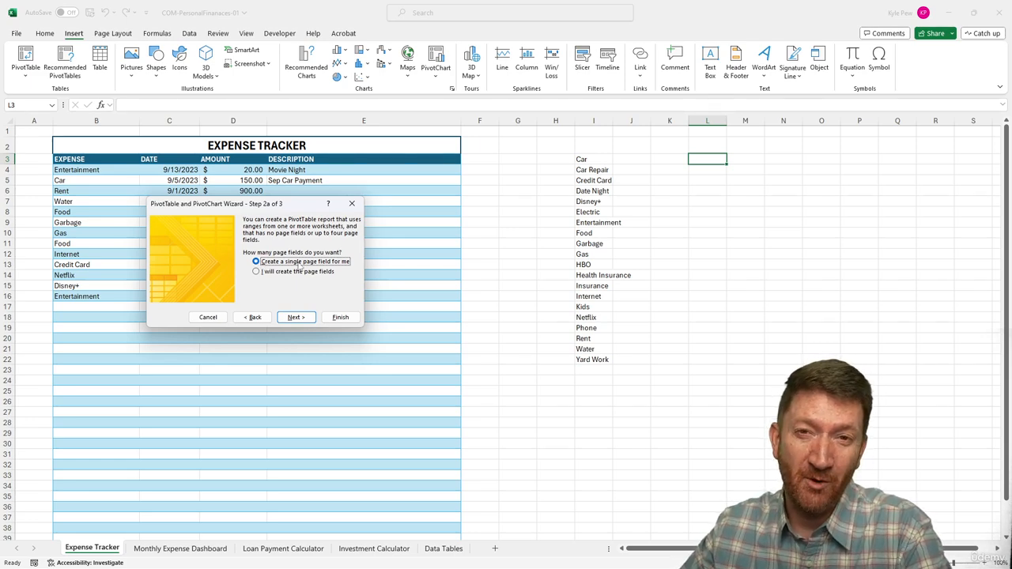
Keep a single page field and add the Bills range 'Monthly Expense Dashboard'!$B$13:$C$30 to the consolidation list
left_click(295, 318)
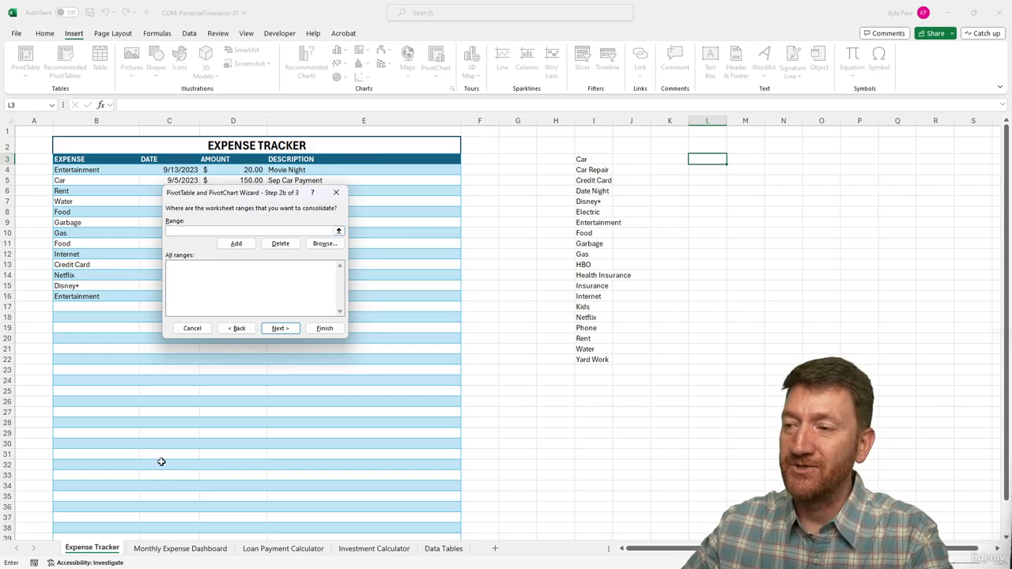
left_click(181, 550)
left_click_drag(209, 195, 183, 53)
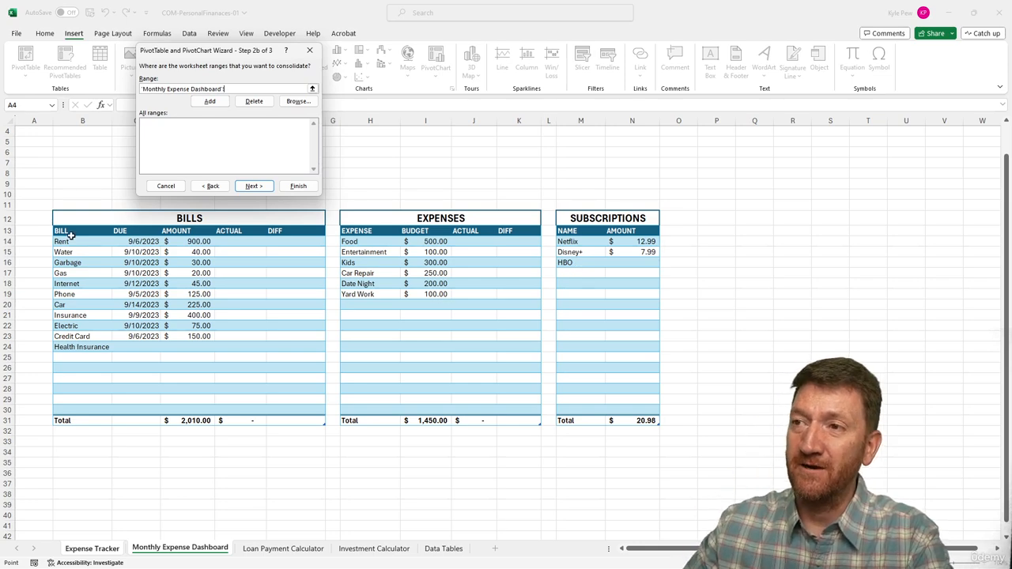
left_click_drag(69, 230, 132, 412)
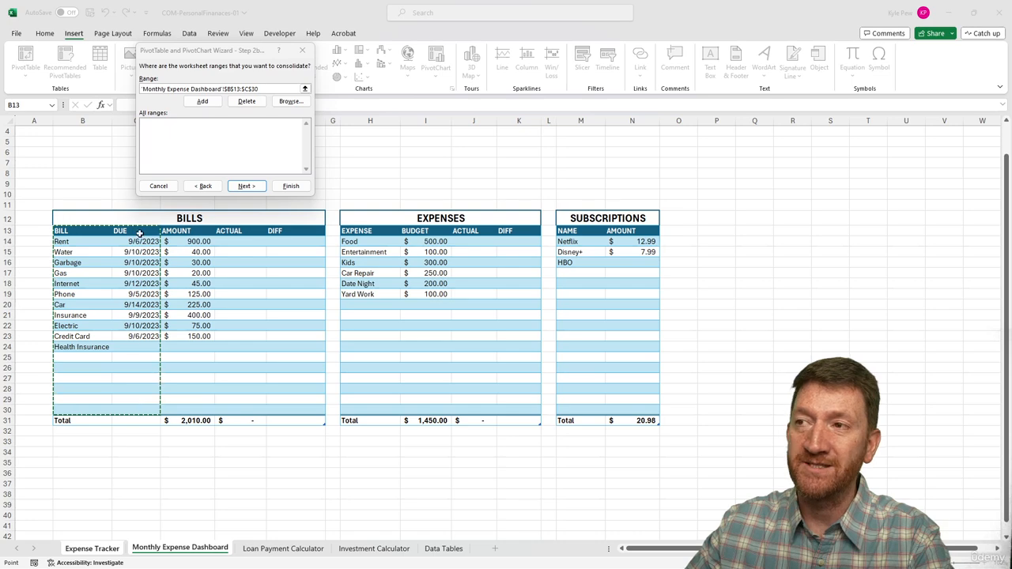
left_click(203, 102)
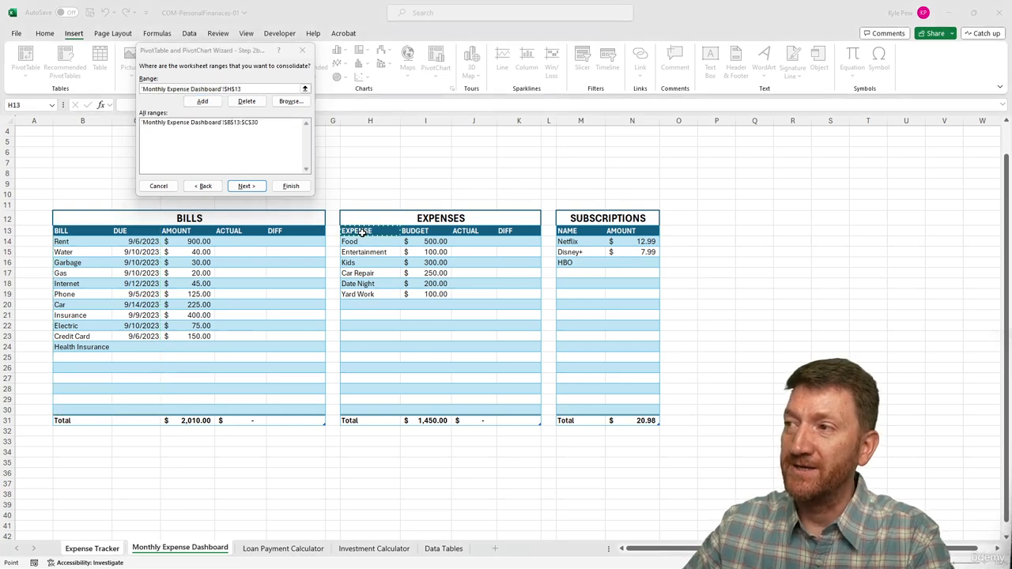
Add the Expenses range $H$13:$I$30 and the Subscriptions range $M$13:$N$30 to the consolidation list
left_click_drag(360, 230, 419, 412)
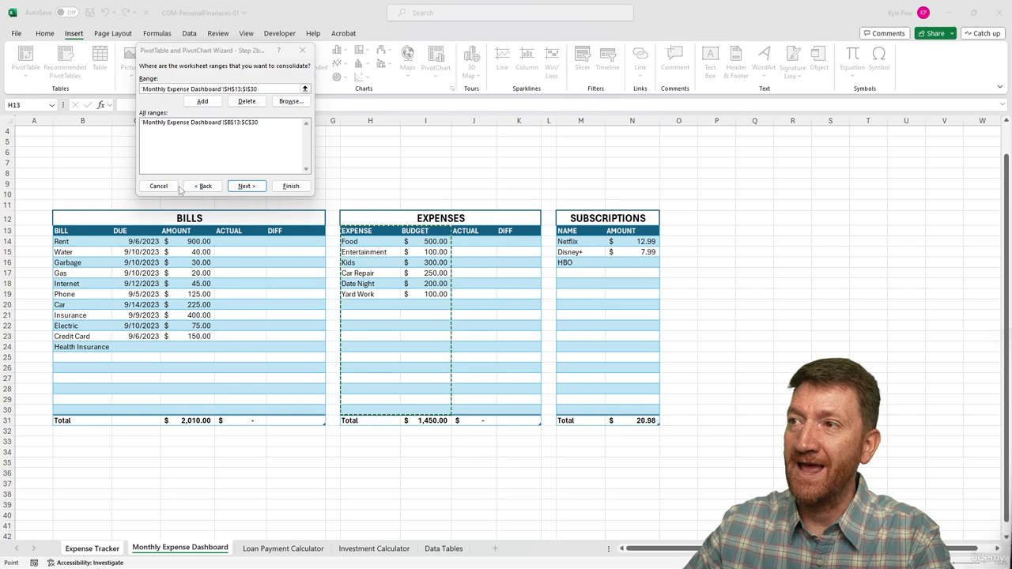
left_click(203, 101)
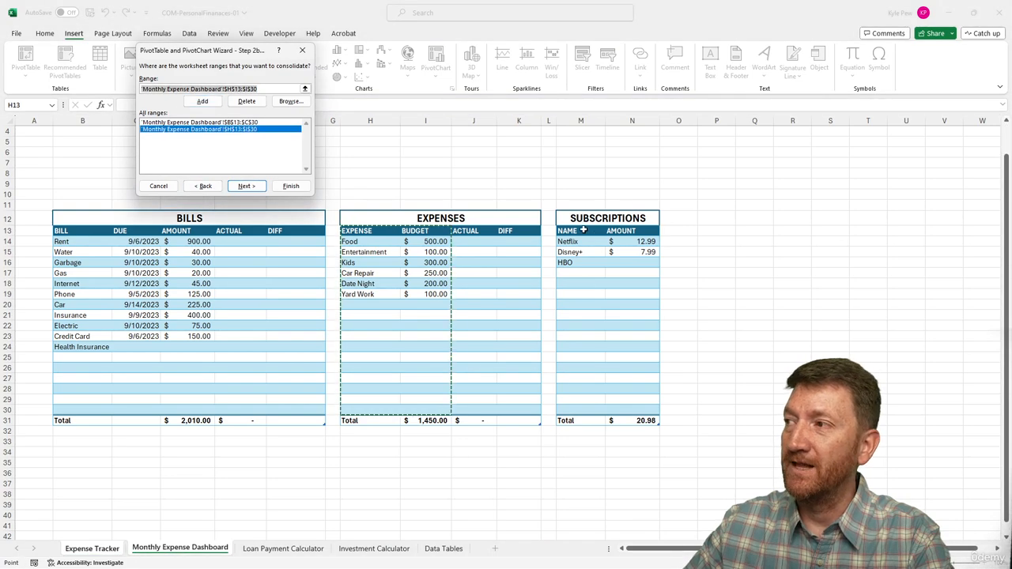
left_click_drag(569, 230, 614, 409)
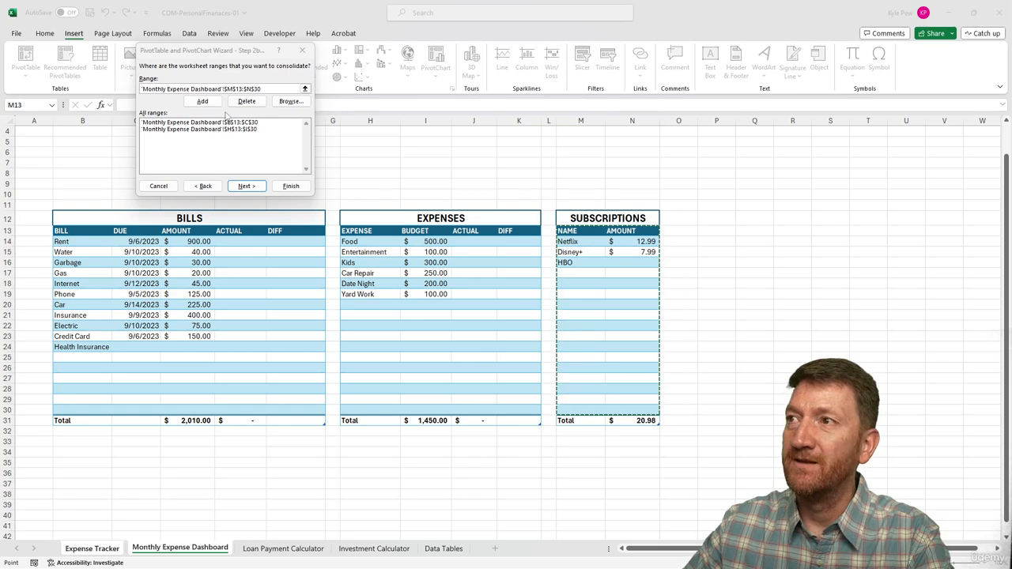
left_click(202, 102)
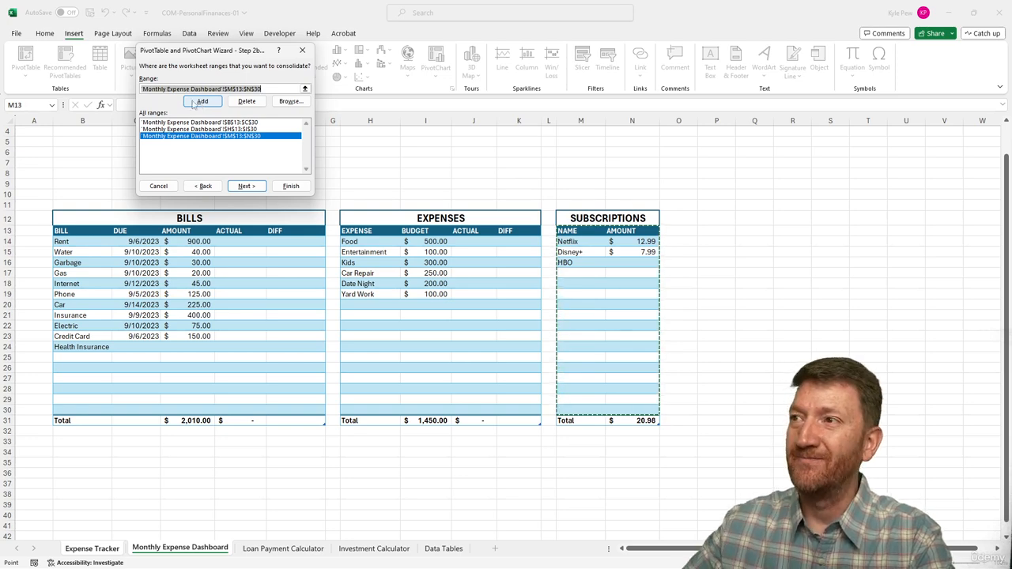
Finish the wizard, placing the PivotTable on the existing worksheet at $L$3
left_click(239, 186)
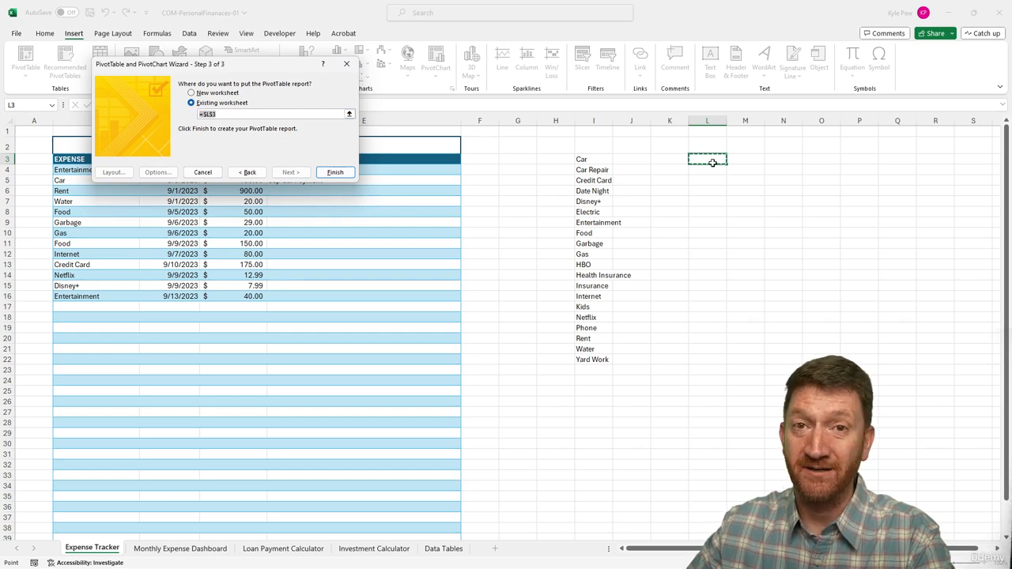
left_click(335, 172)
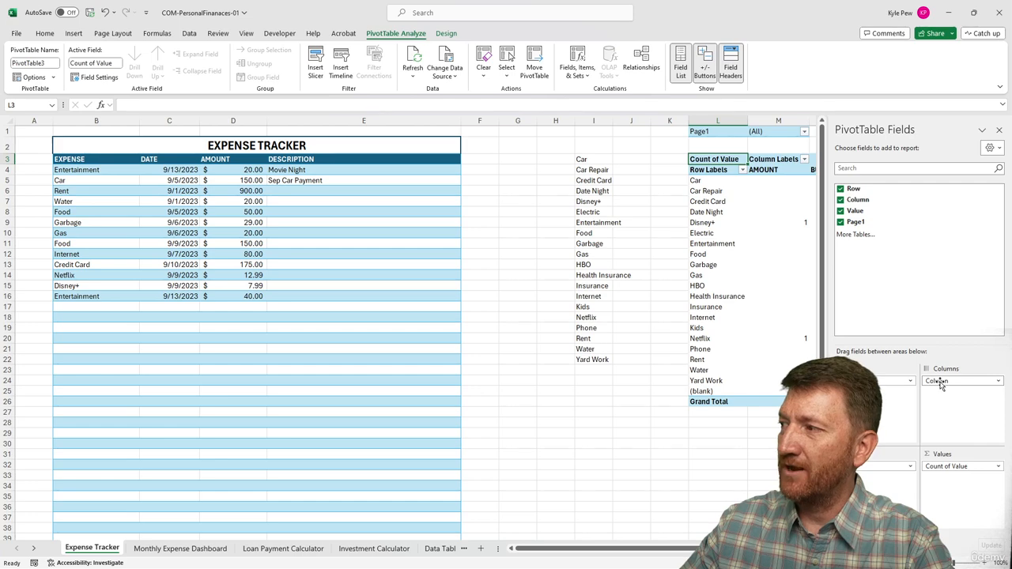
Remove the Column, Page1 and Count of Value fields from the PivotTable, leaving only Row
left_click_drag(939, 382, 698, 485)
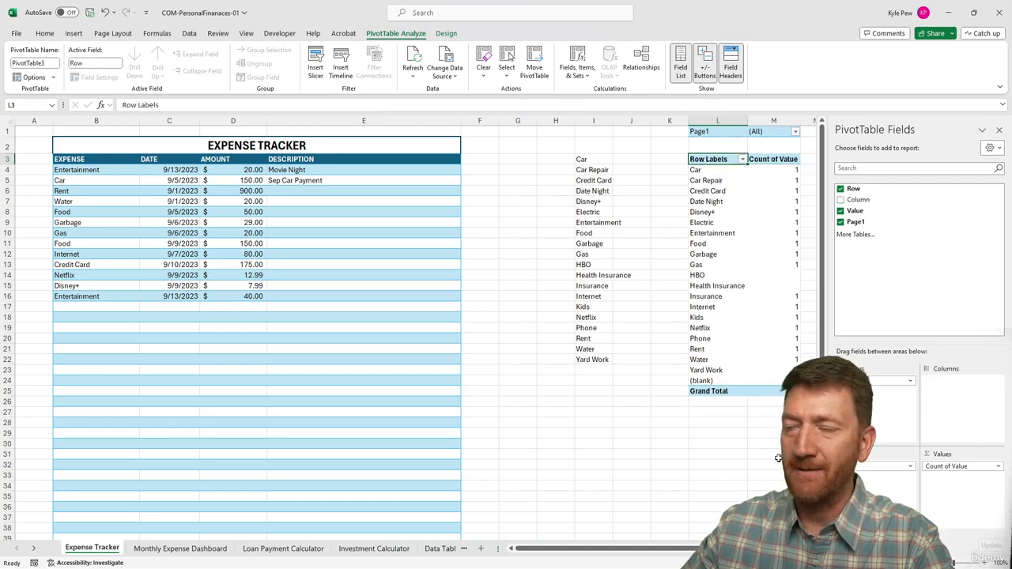
left_click_drag(870, 380, 646, 436)
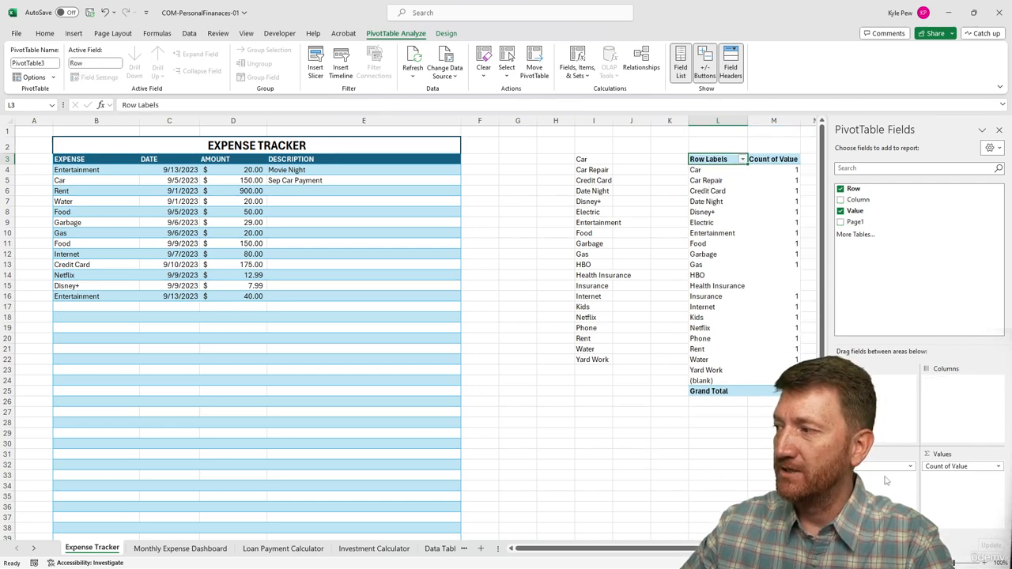
left_click_drag(952, 466, 688, 468)
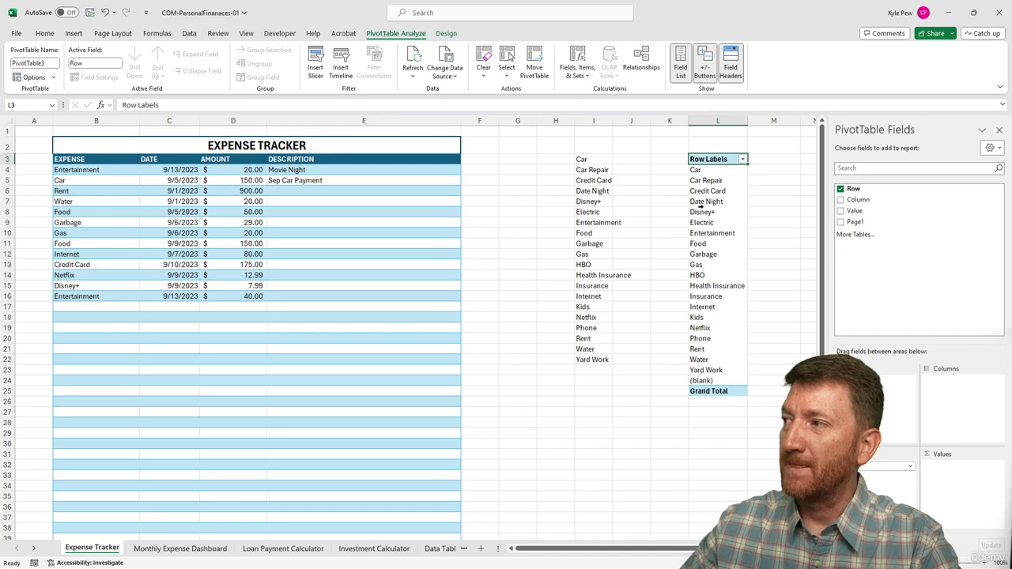
Filter the PivotTable row labels to exclude the (blank) item
left_click(743, 159)
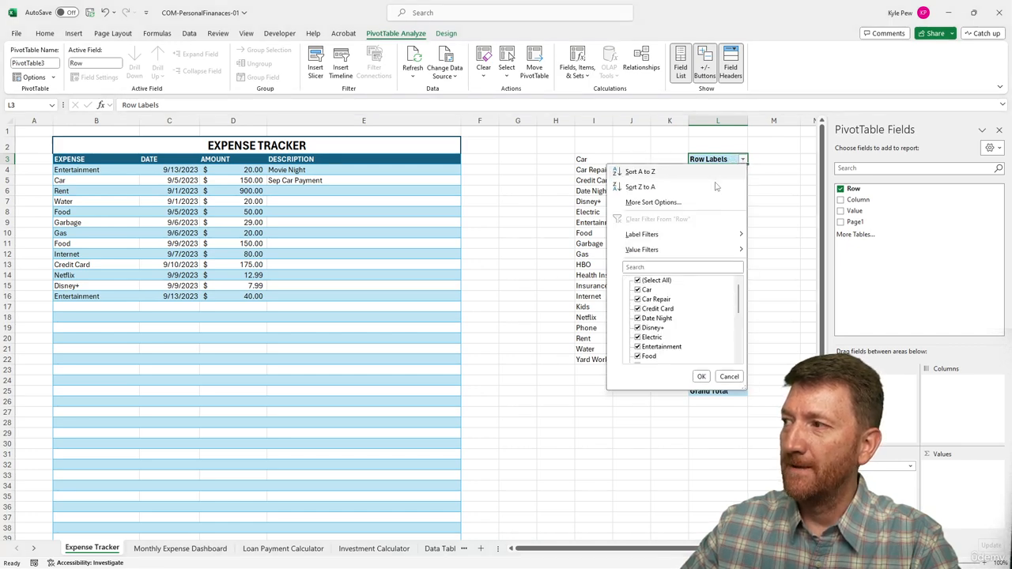
scroll(650, 303, "down", 3)
scroll(648, 316, "down", 2)
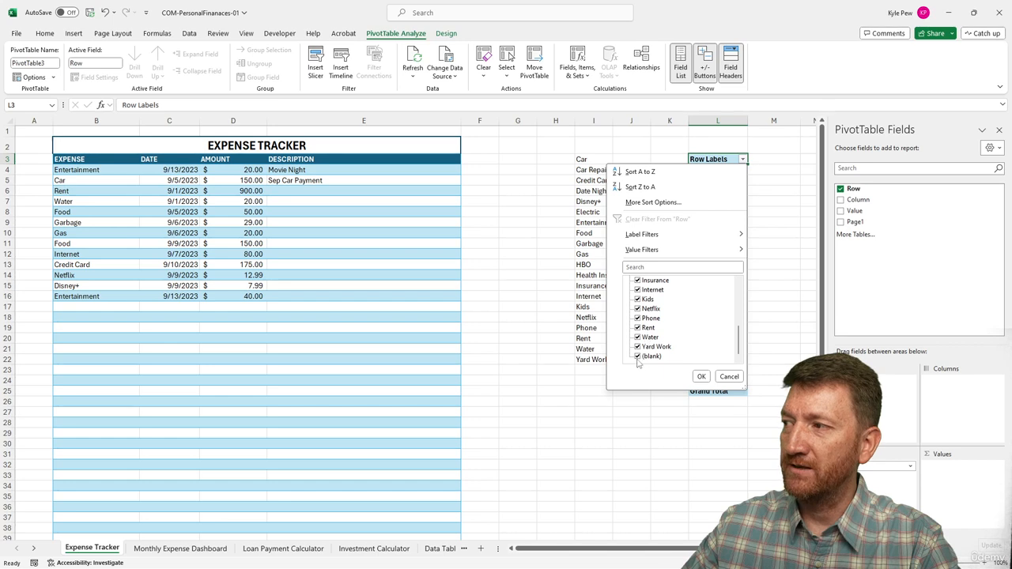
left_click(638, 357)
left_click(701, 376)
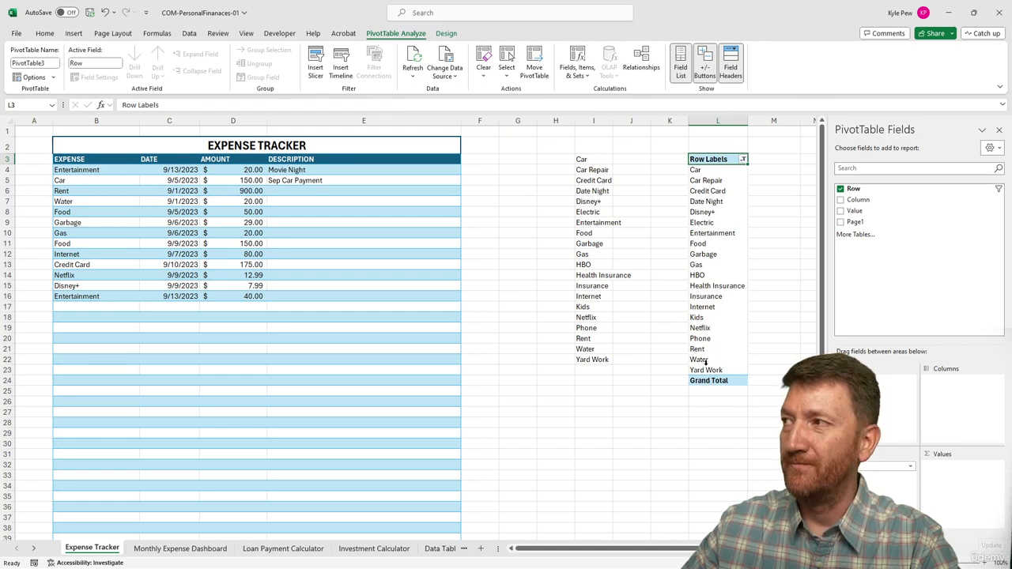
Open PivotTable Options and turn off grand totals for both rows and columns
left_click(707, 184)
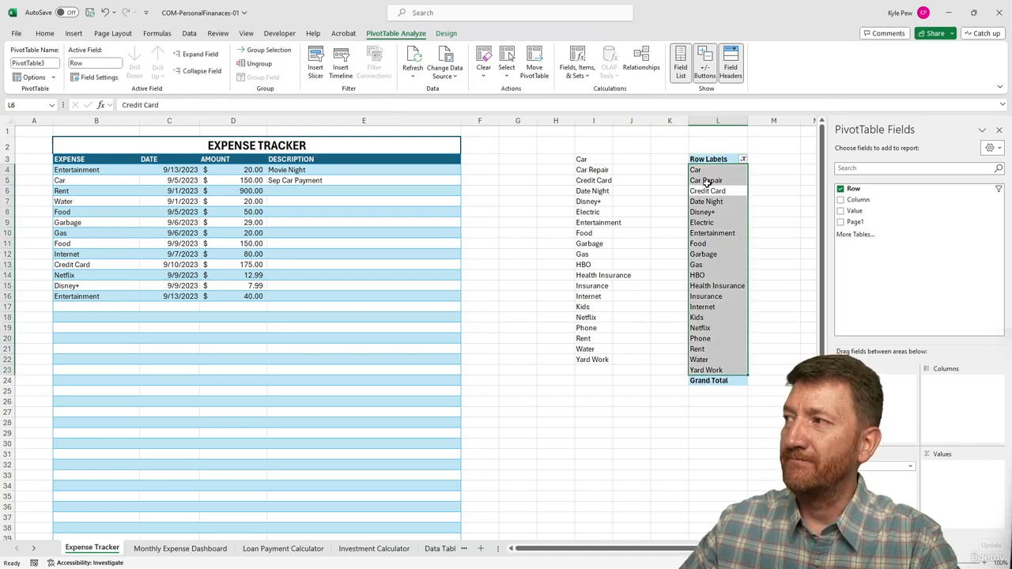
left_click(707, 186)
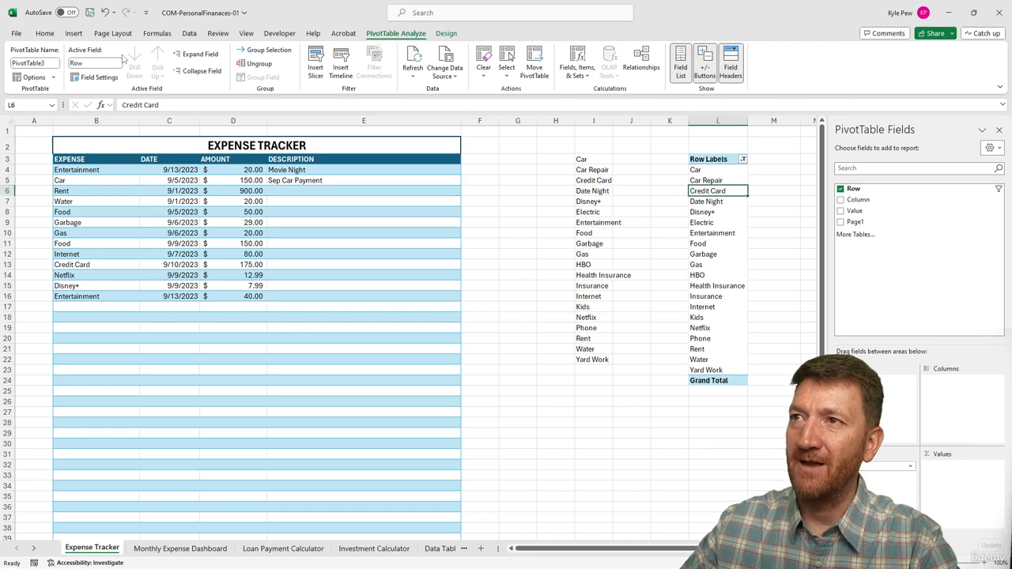
left_click(32, 76)
left_click_drag(187, 10, 252, 151)
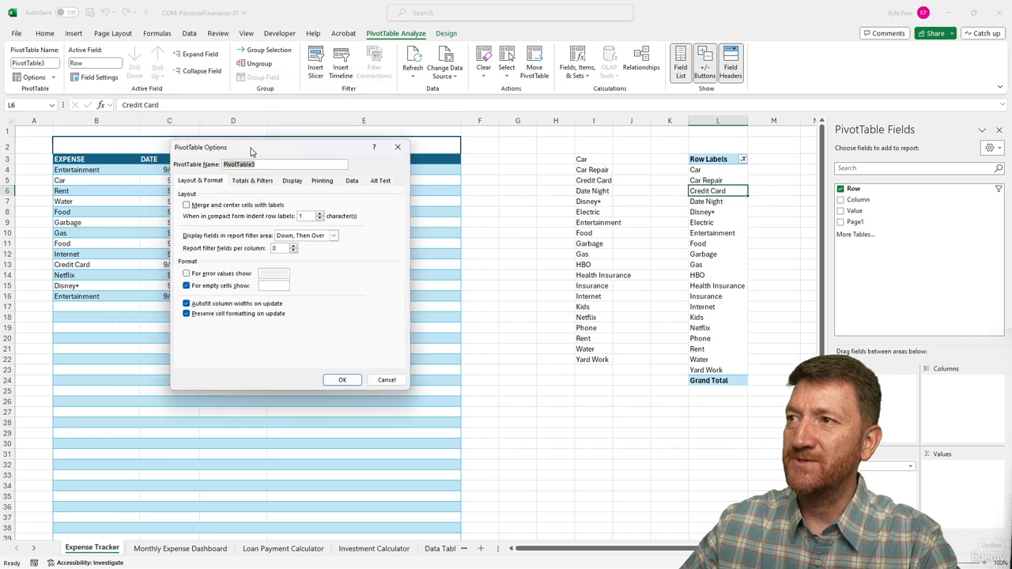
left_click(252, 181)
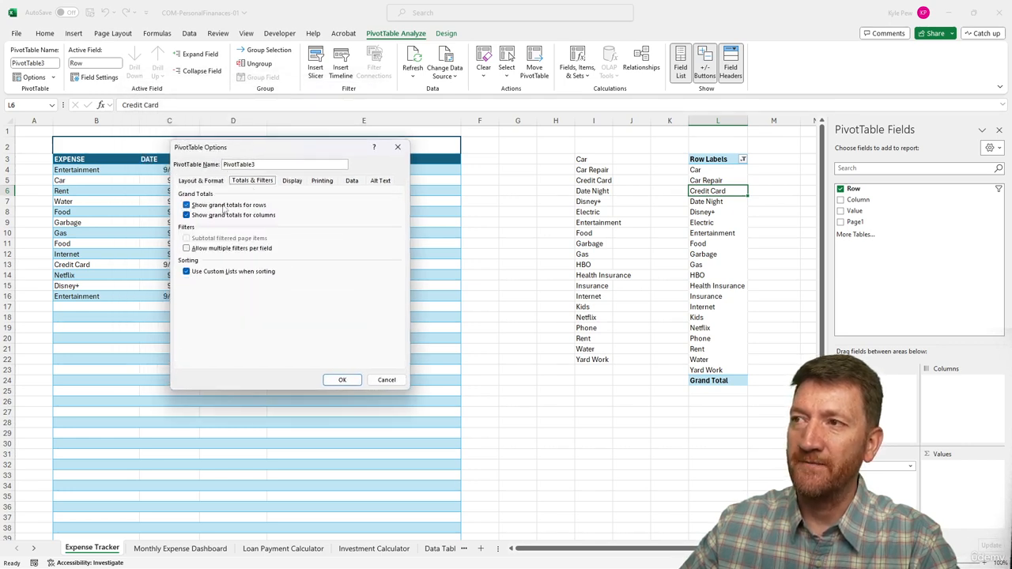
left_click(187, 205)
left_click(187, 215)
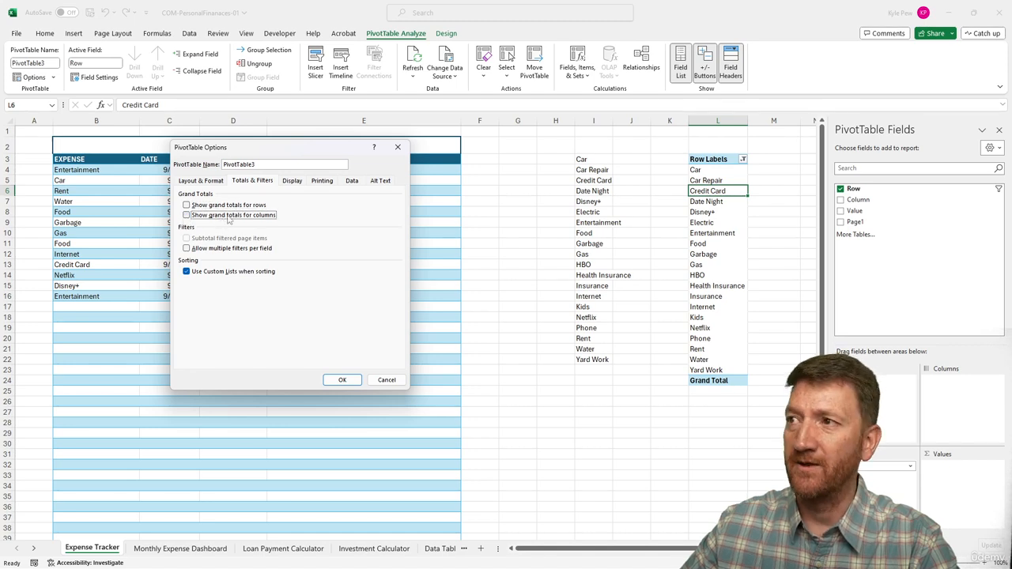
Turn off the display of field captions and filter drop-downs and apply the options
left_click(292, 181)
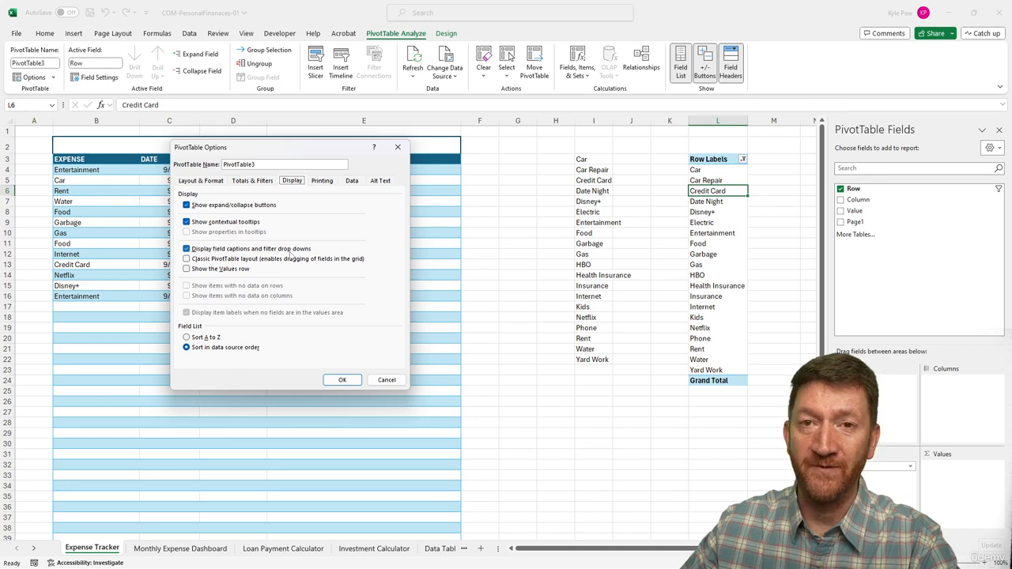
left_click(187, 250)
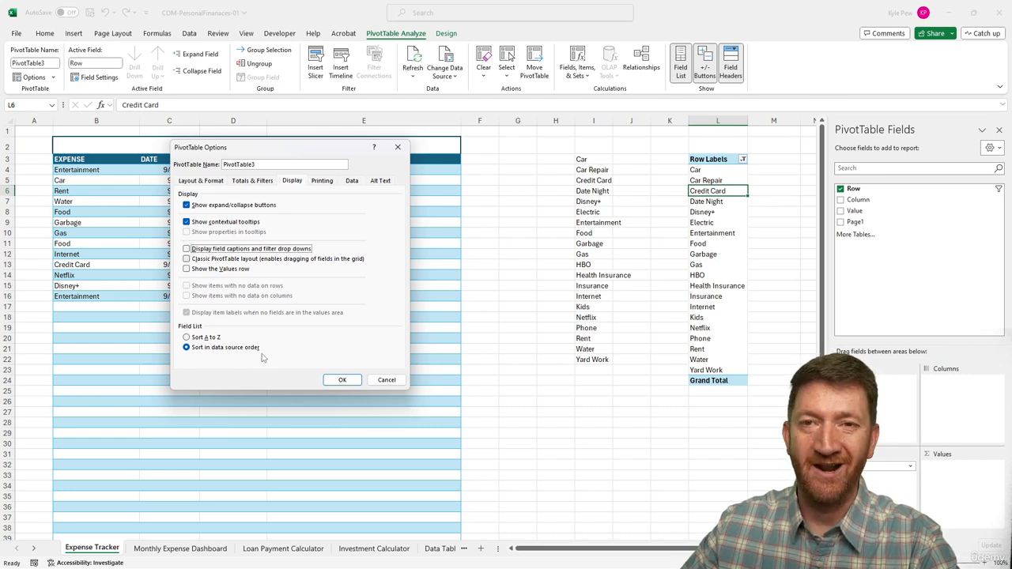
left_click(340, 380)
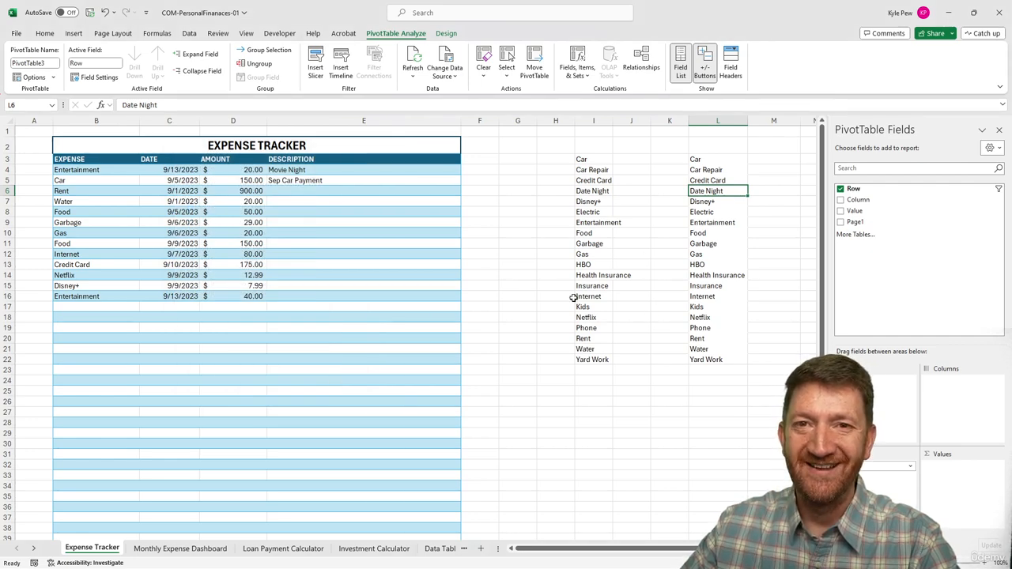
Change the data validation source for expense cells B4:B39 to =OFFSET($L$3,,,COUNTA($L:$L)) and open B4's drop-down to check it
left_click(93, 174)
key("ctrl+shift+Down")
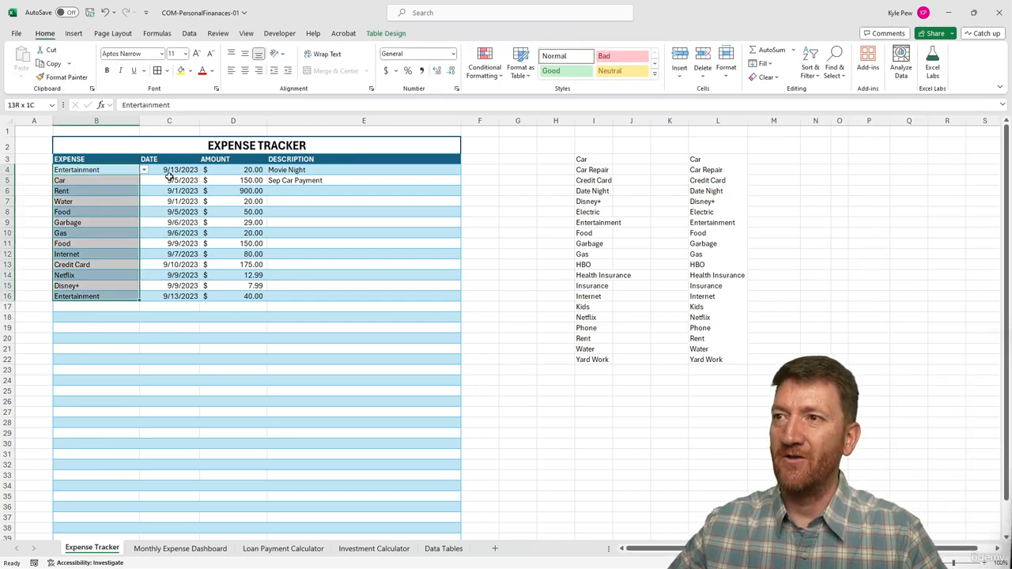
key("shift+Down")
key("ctrl+shift+Down")
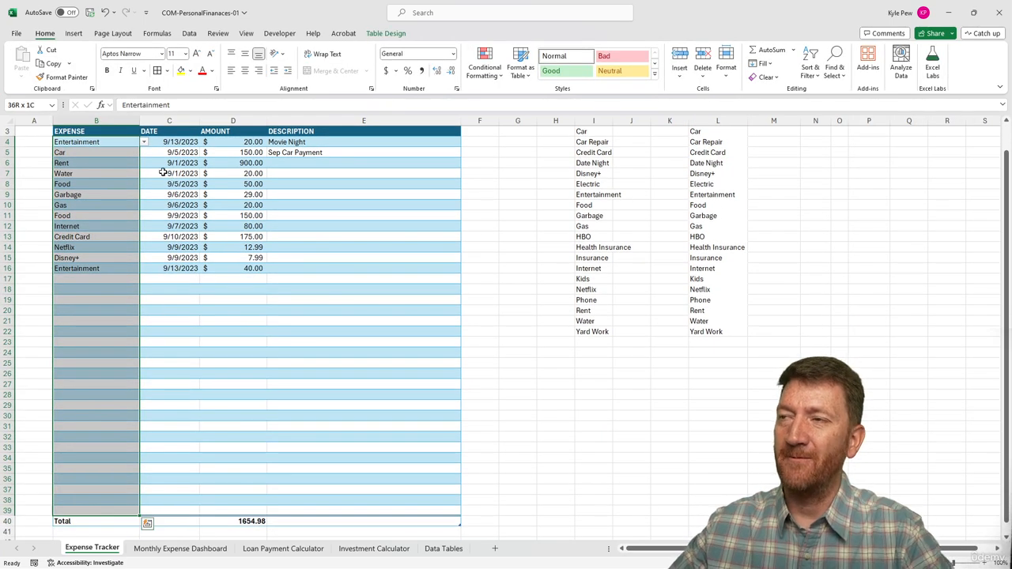
left_click(189, 34)
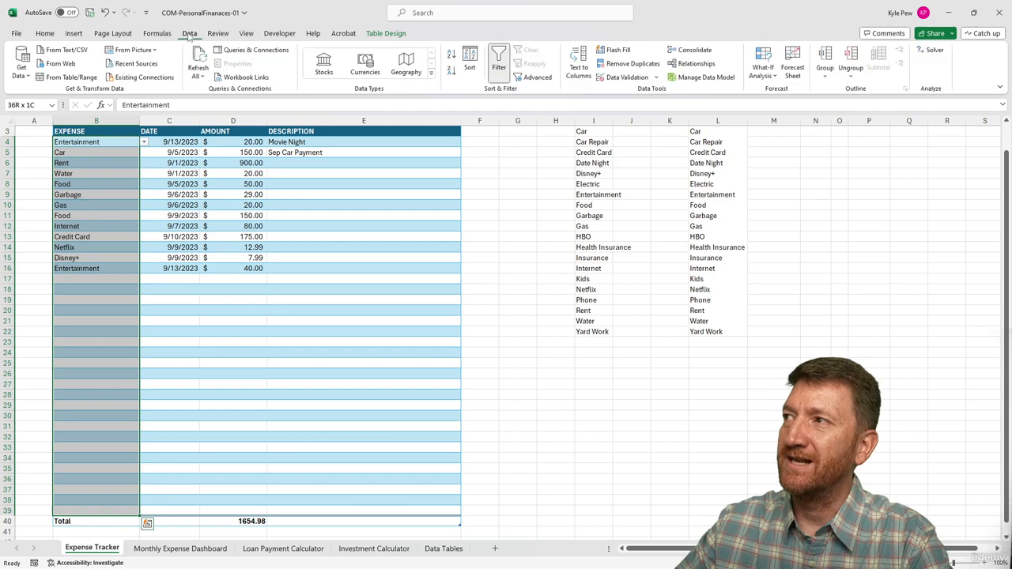
left_click(622, 79)
left_click(606, 100)
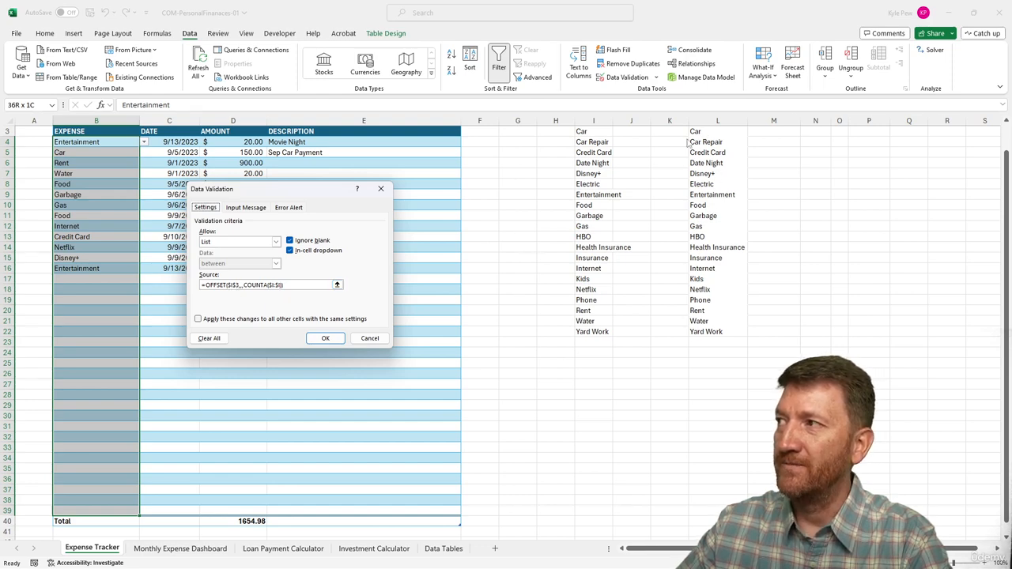
left_click(235, 285)
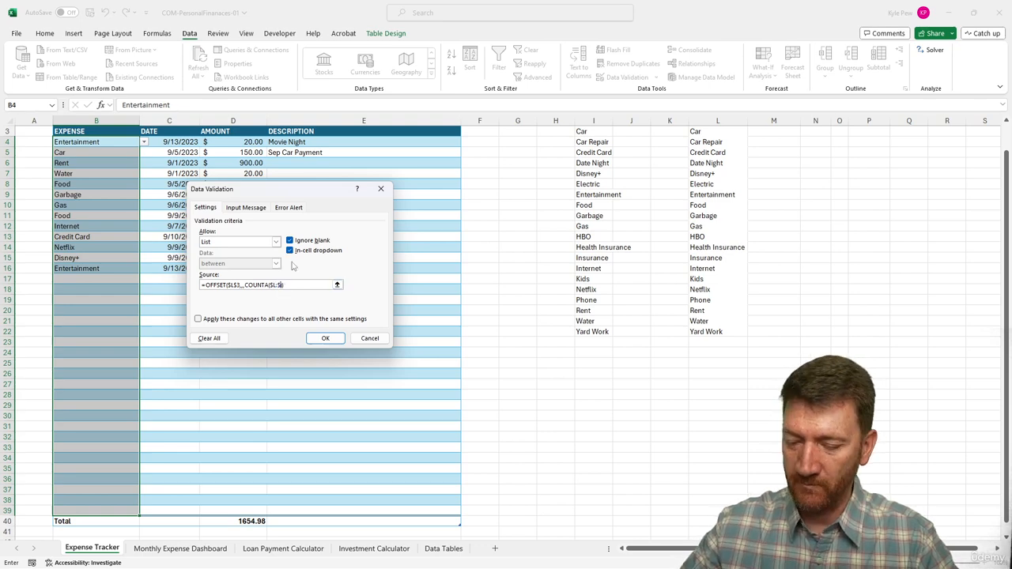
left_click(324, 338)
left_click(106, 142)
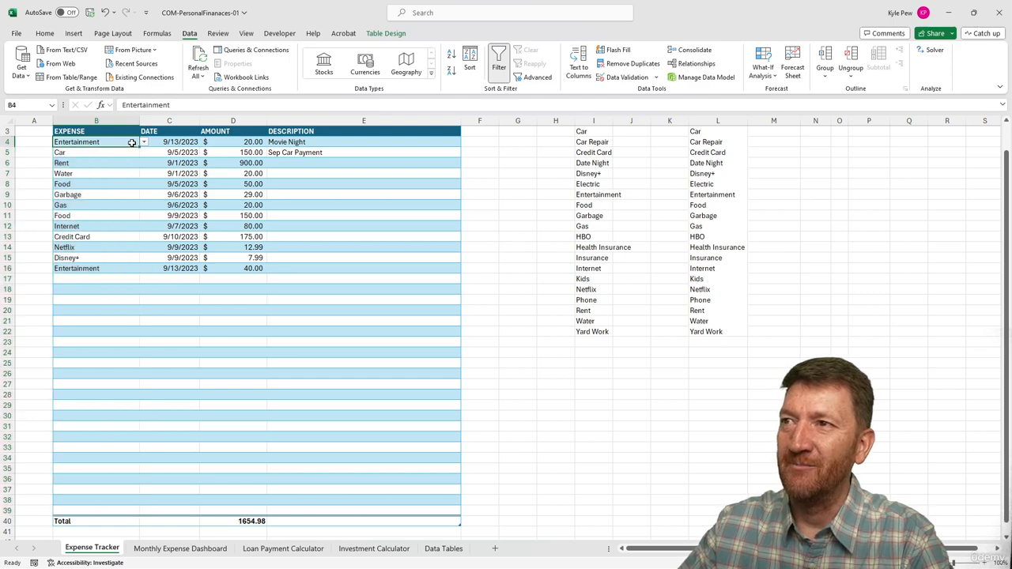
left_click(144, 142)
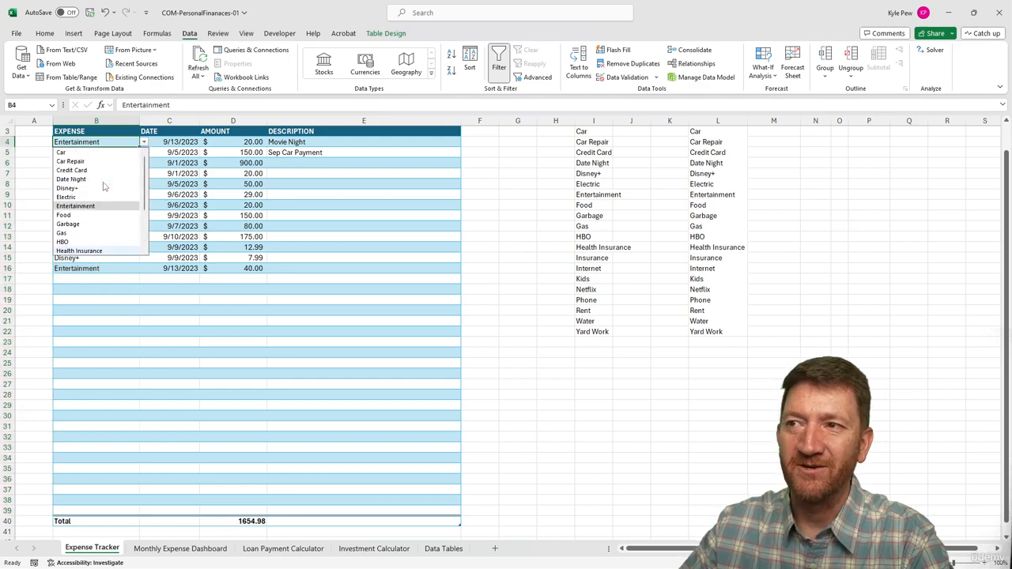